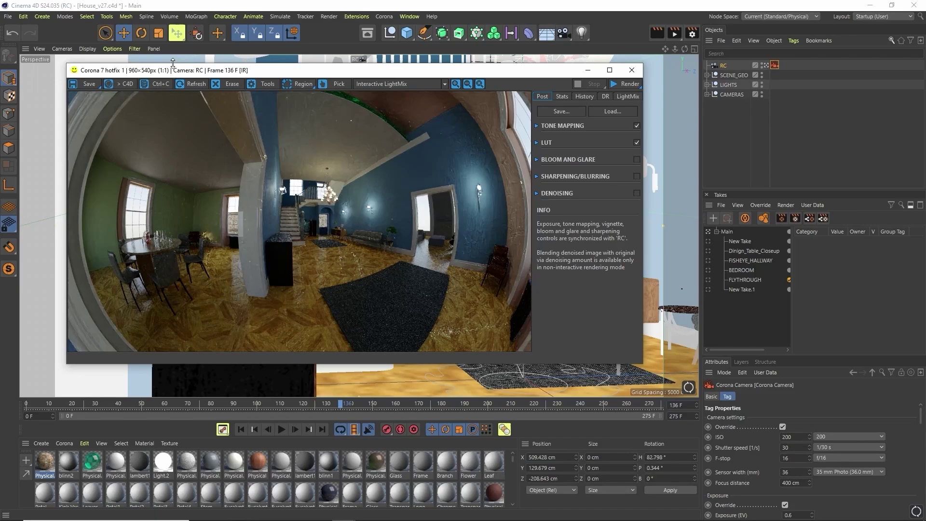
Step: Add a Corona camera from the Corona menu, check its tag, then delete the extra Camera object
{"action": "left_click", "coordinate": [389, 16]}
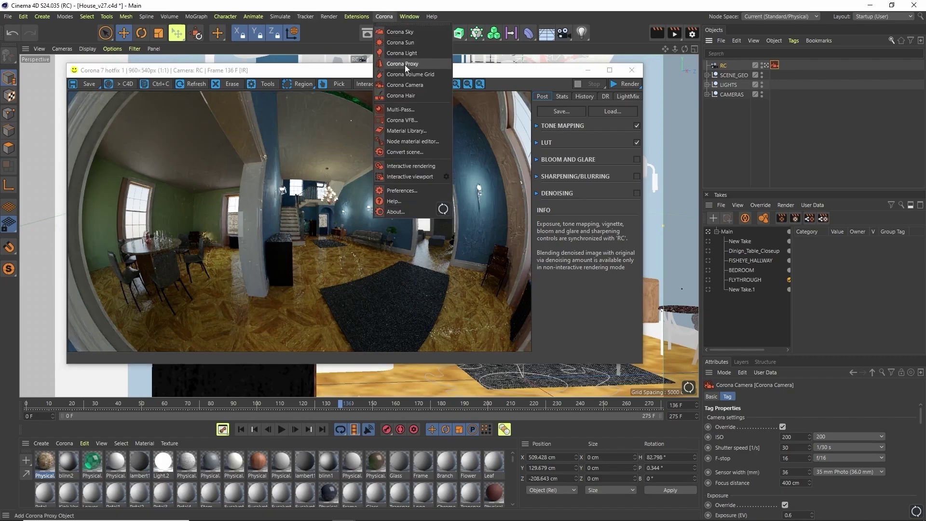
{"action": "left_click", "coordinate": [414, 85]}
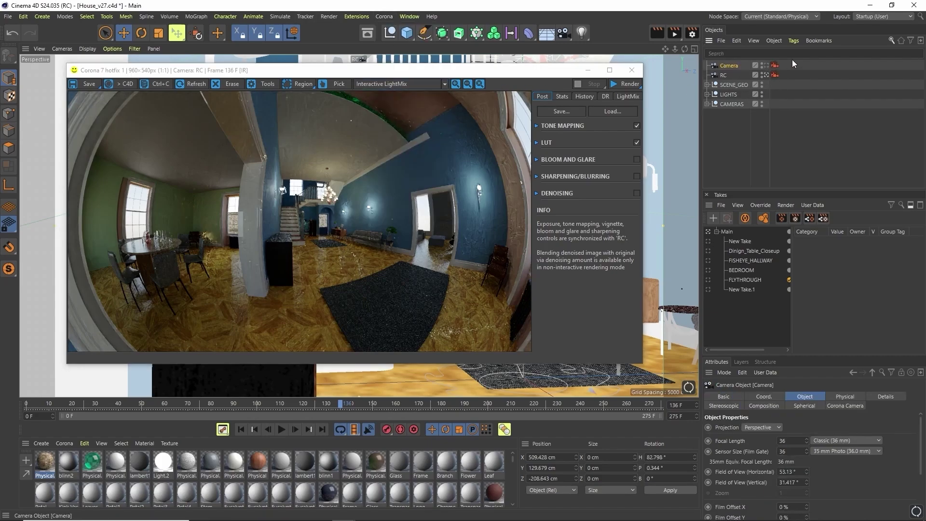
{"action": "left_click", "coordinate": [774, 65]}
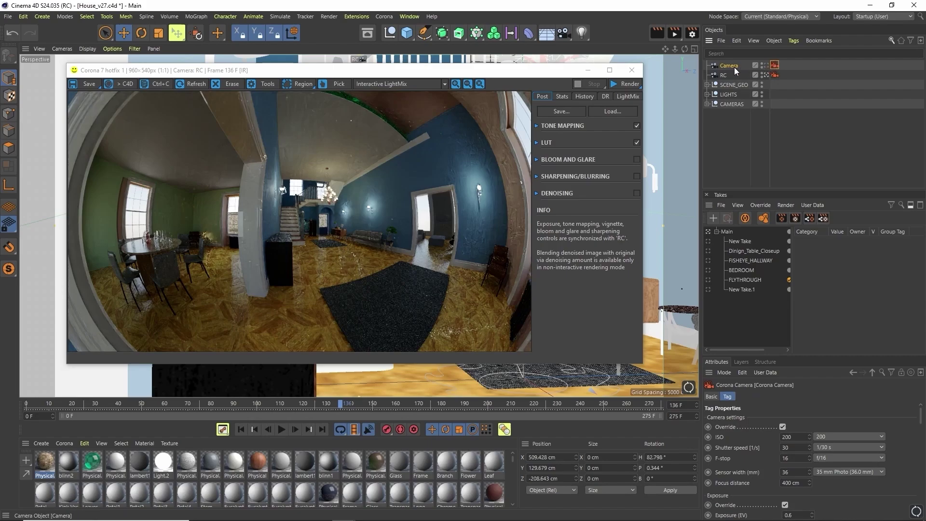
{"action": "left_click", "coordinate": [718, 65]}
{"action": "key", "text": "Delete"}
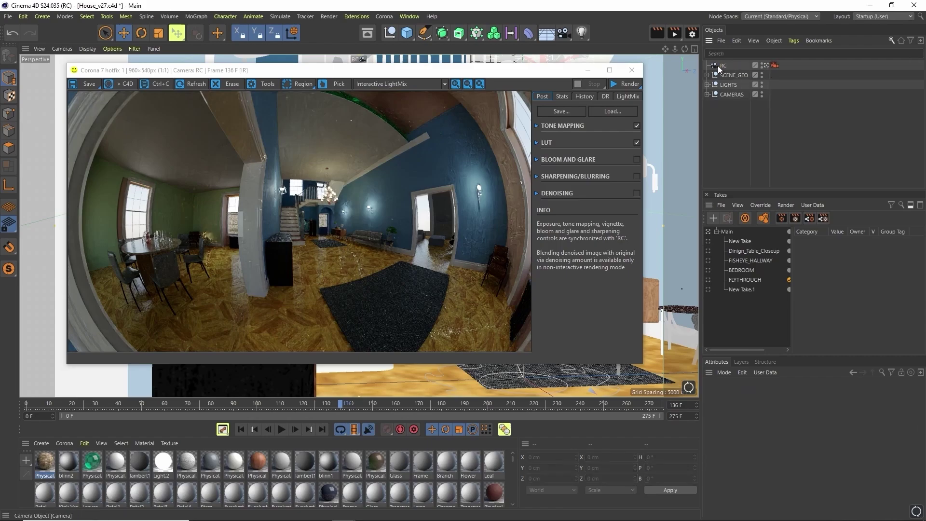
Step: Delete RC's old Corona tag and give RC a fresh Corona Camera tag
{"action": "left_click", "coordinate": [774, 65]}
{"action": "key", "text": "Delete"}
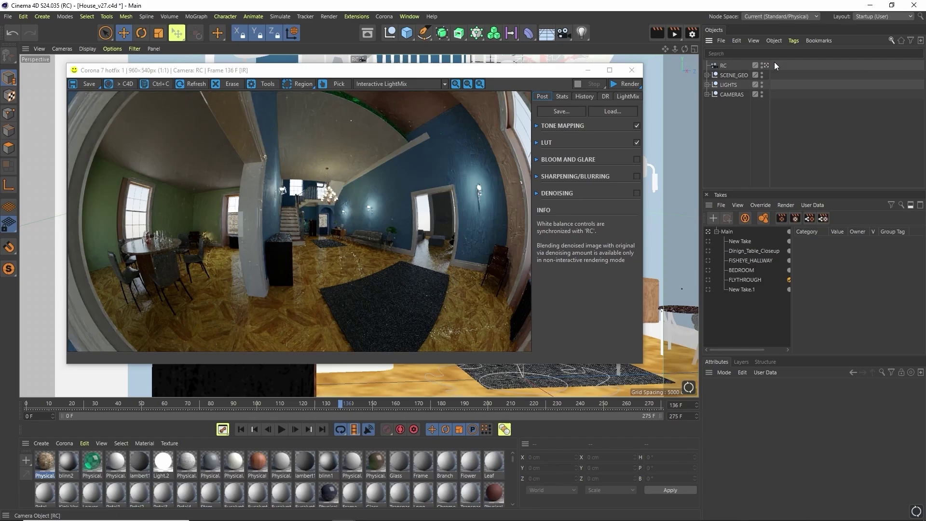
{"action": "left_click", "coordinate": [724, 65]}
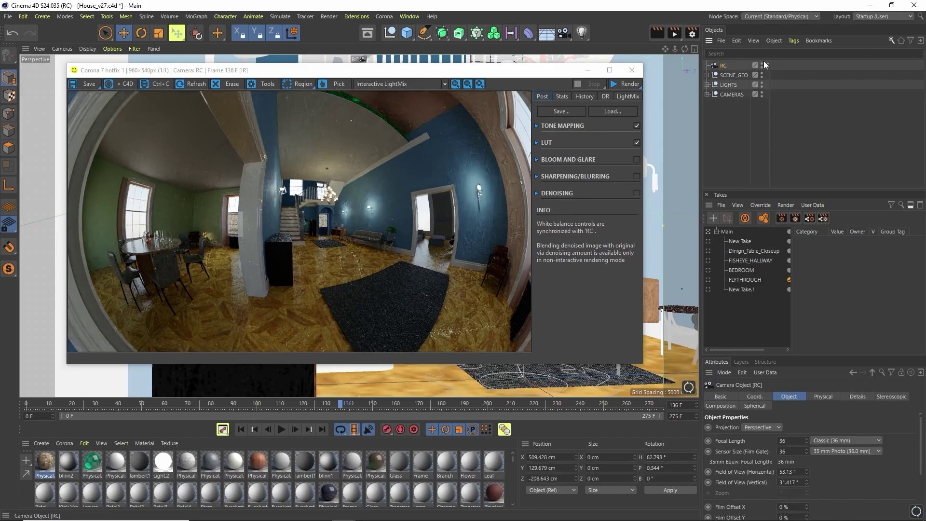
{"action": "left_click", "coordinate": [793, 42]}
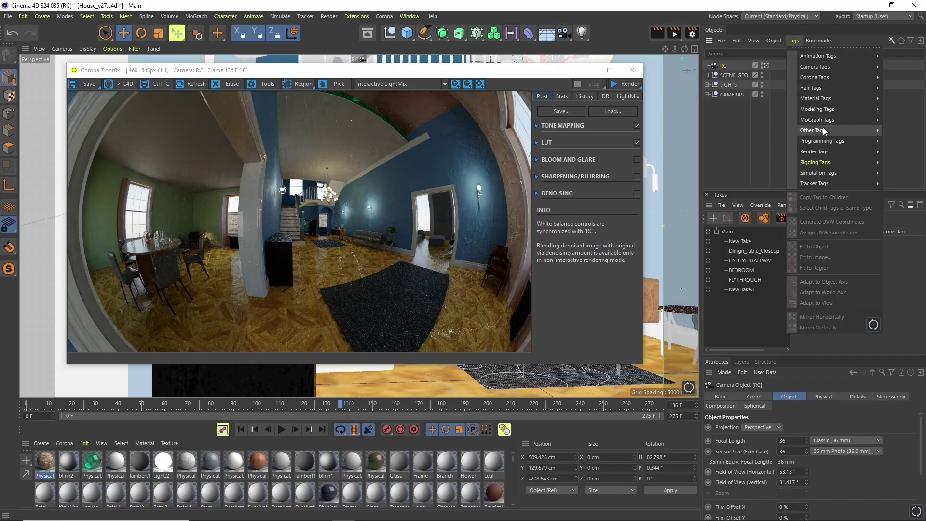
{"action": "mouse_move", "coordinate": [830, 78]}
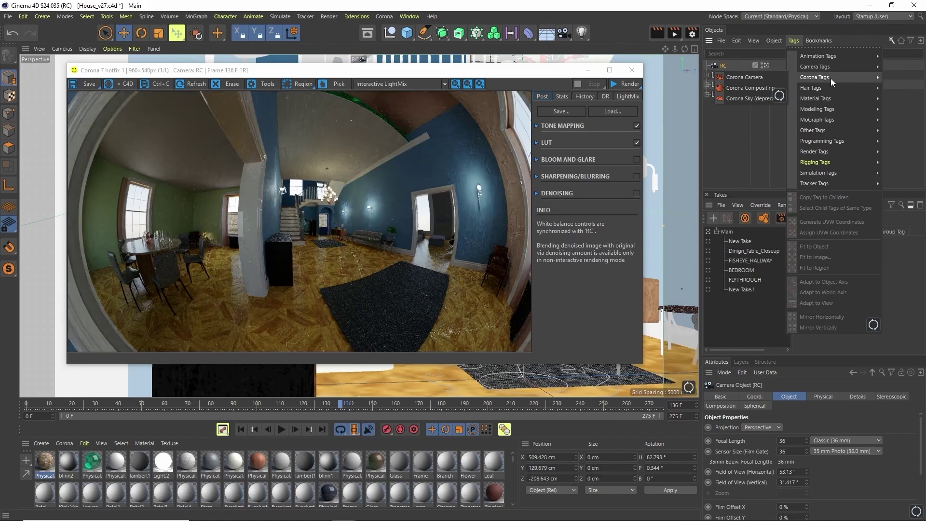
{"action": "left_click", "coordinate": [765, 80]}
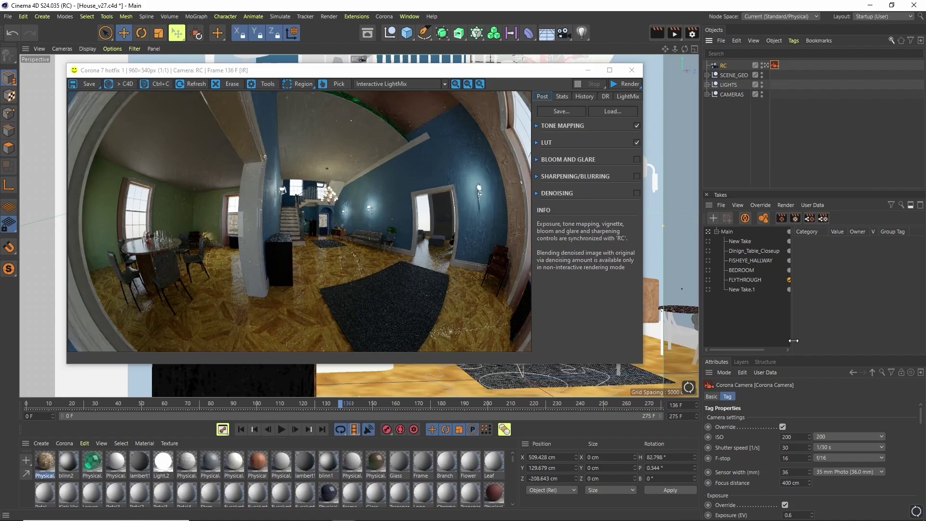
Step: Enable the projection override in RC's Corona Camera tag and set the projection to Fisheye
{"action": "scroll", "coordinate": [754, 404], "scroll_direction": "down", "scroll_amount": 5}
{"action": "scroll", "coordinate": [754, 407], "scroll_direction": "down", "scroll_amount": 5}
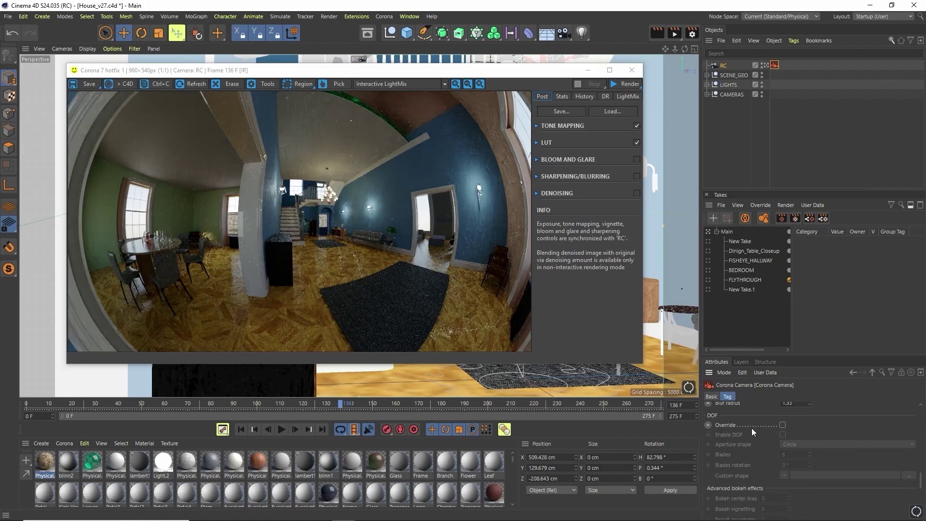
{"action": "scroll", "coordinate": [752, 429], "scroll_direction": "down", "scroll_amount": 3}
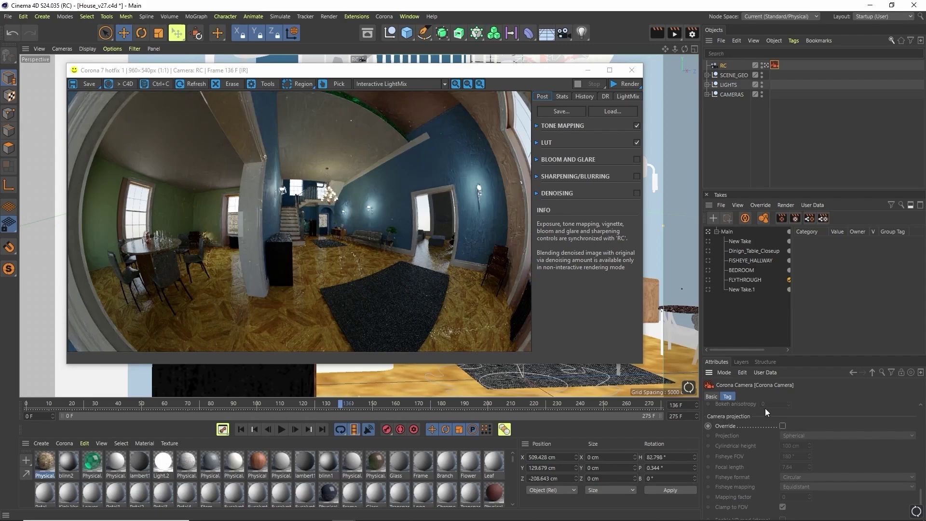
{"action": "left_click", "coordinate": [782, 426]}
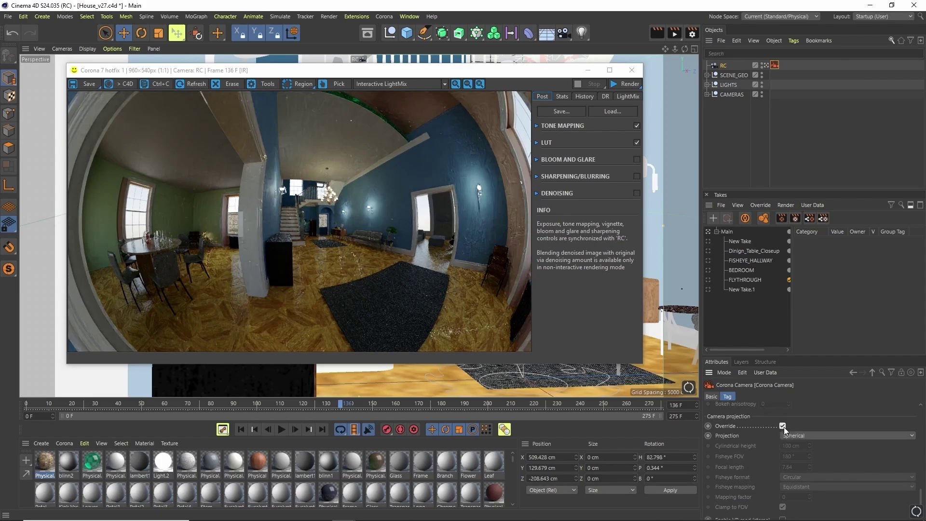
{"action": "left_click", "coordinate": [839, 436]}
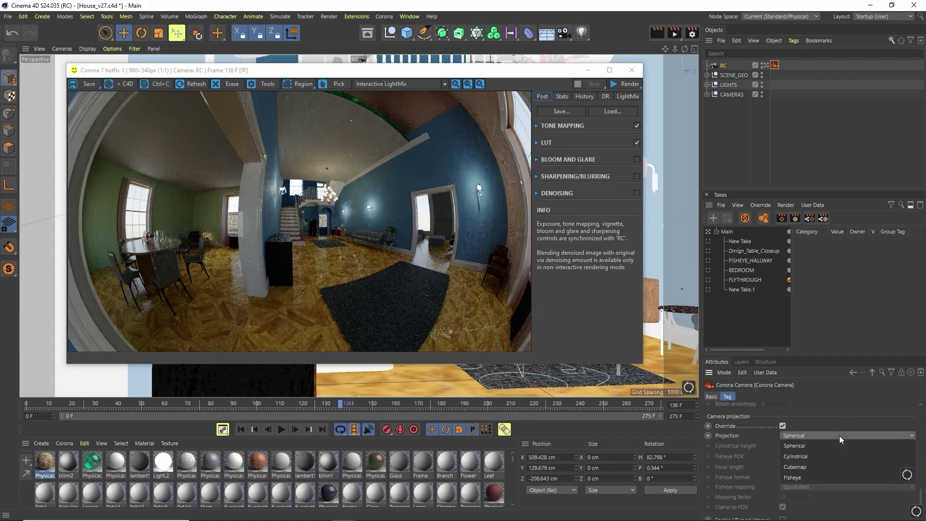
{"action": "left_click", "coordinate": [809, 477]}
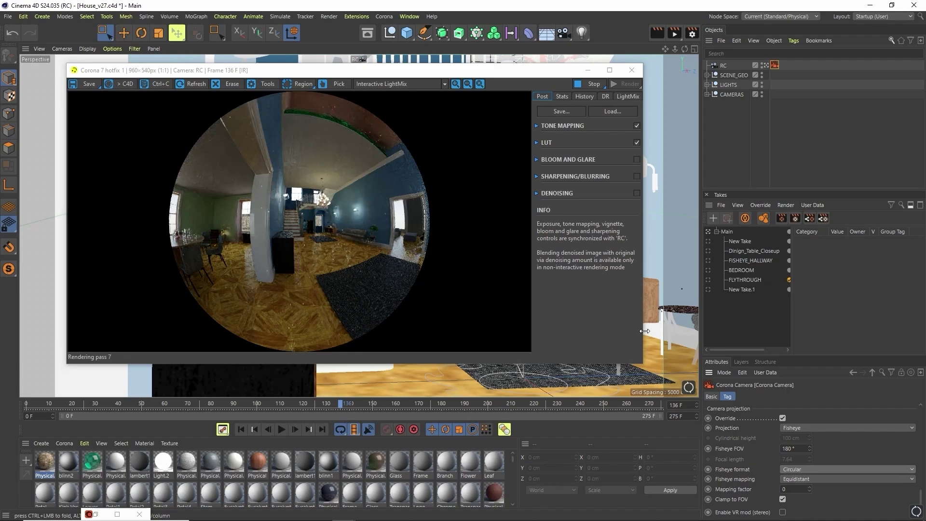
{"action": "double_click", "coordinate": [801, 448]}
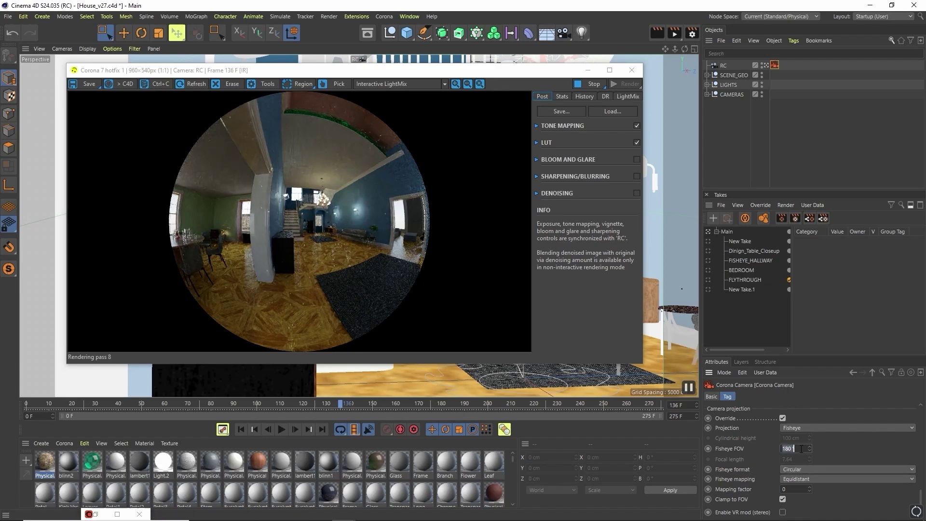
{"action": "type", "text": "360"}
{"action": "key", "text": "Return"}
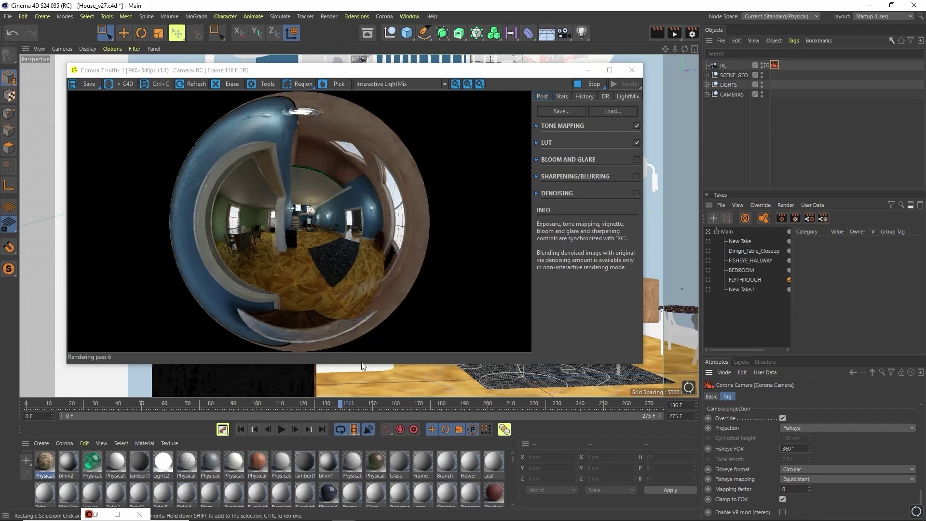
{"action": "double_click", "coordinate": [802, 448]}
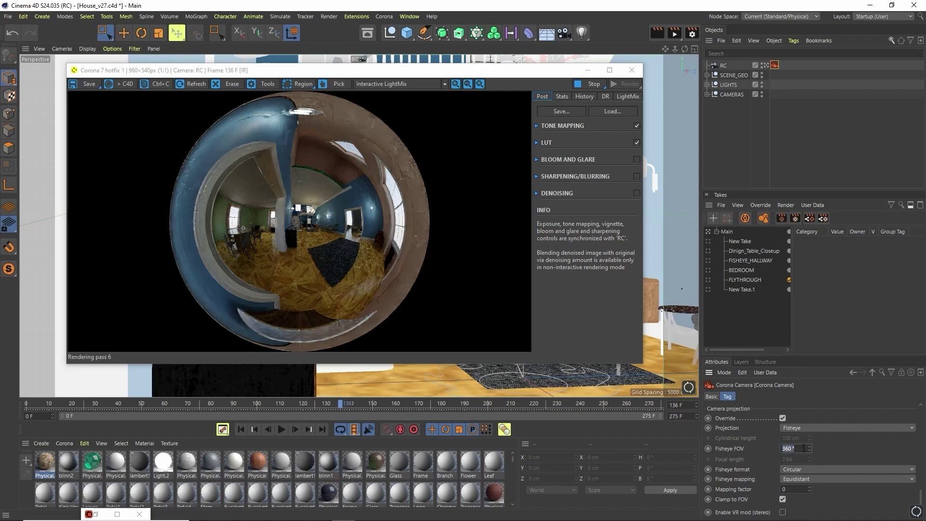
{"action": "type", "text": "45"}
{"action": "key", "text": "Return"}
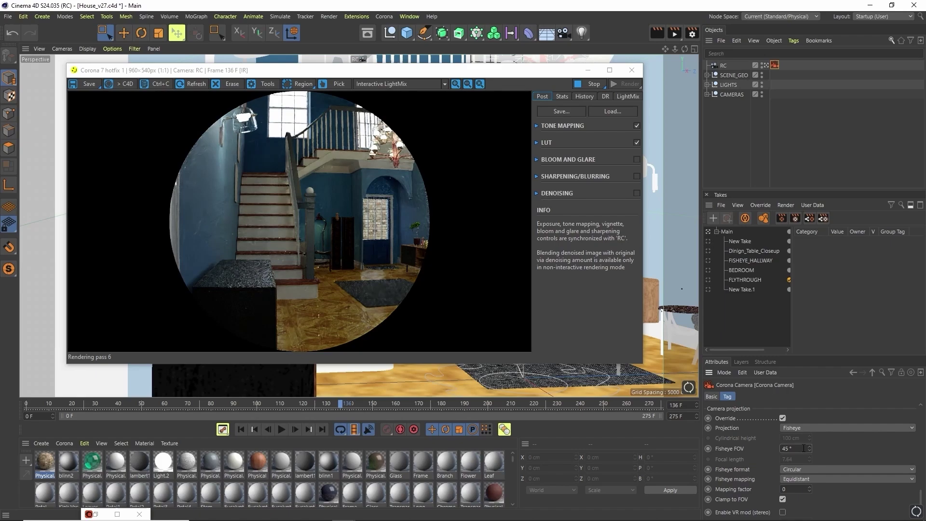
{"action": "double_click", "coordinate": [803, 447]}
{"action": "type", "text": "180"}
{"action": "key", "text": "Return"}
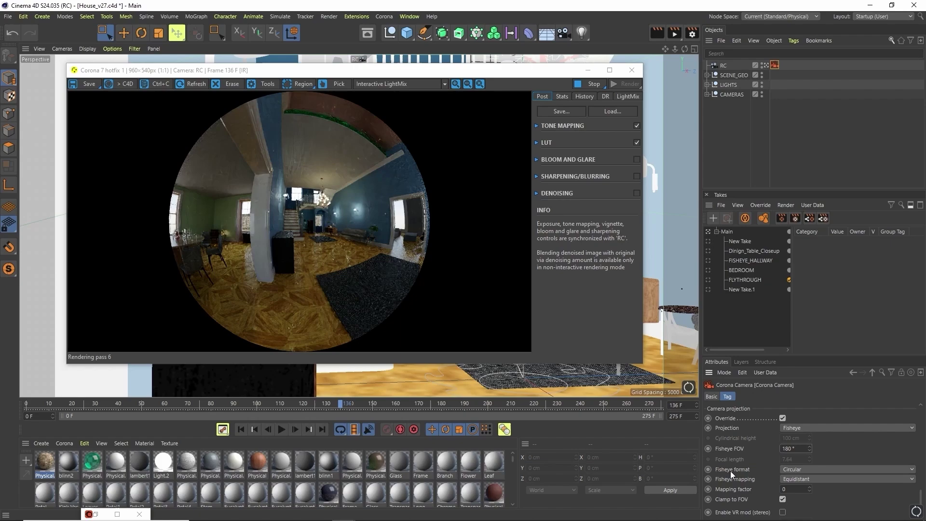
Step: Preview the fisheye format as Cropped circle, then Full-frame, and enlarge the Corona frame buffer
{"action": "left_click", "coordinate": [810, 468]}
{"action": "left_click", "coordinate": [816, 489]}
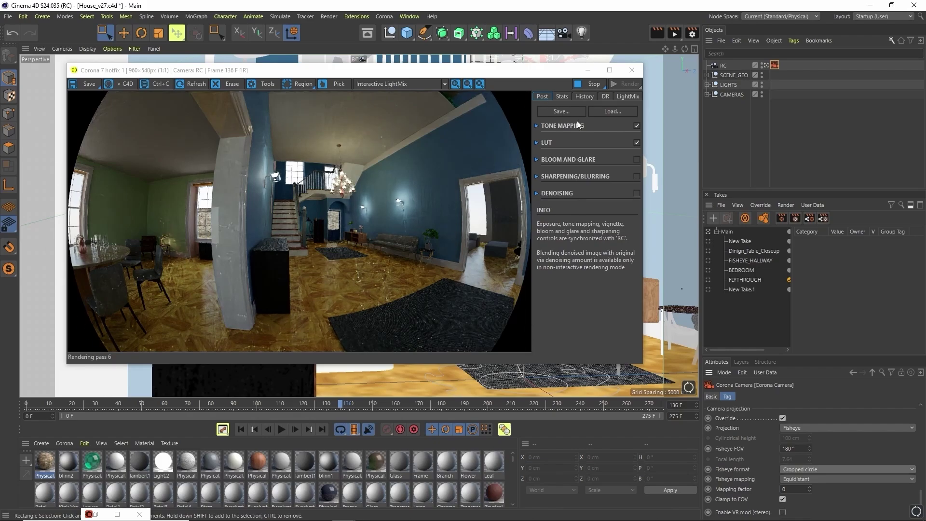
{"action": "left_click", "coordinate": [844, 467]}
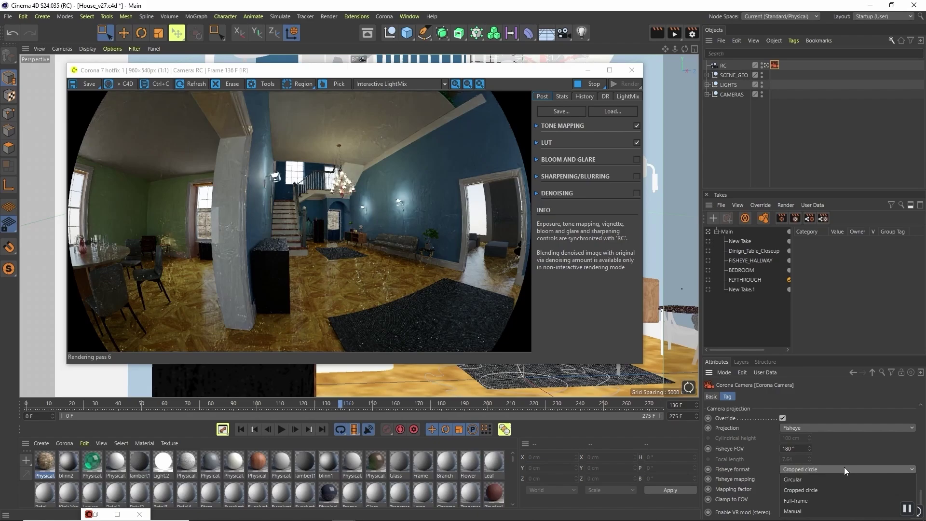
{"action": "left_click", "coordinate": [828, 499]}
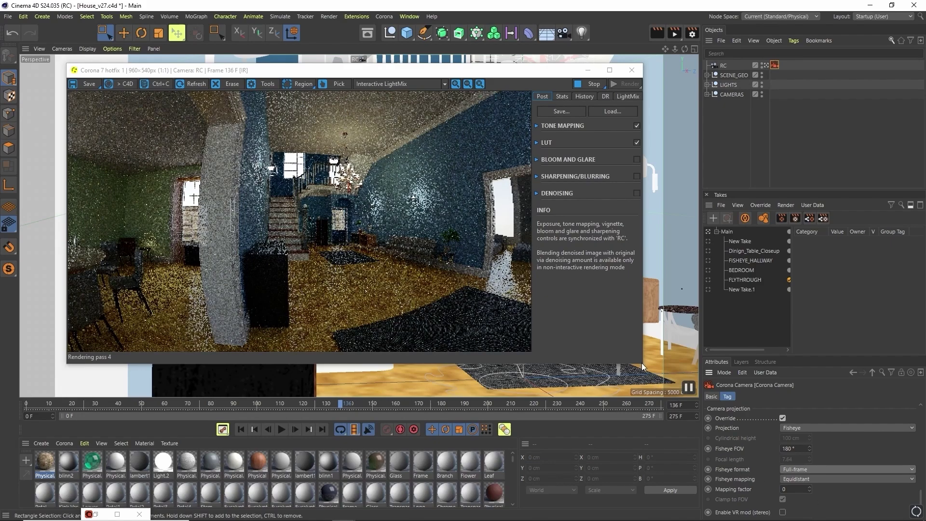
{"action": "left_click_drag", "start_coordinate": [641, 364], "coordinate": [687, 420]}
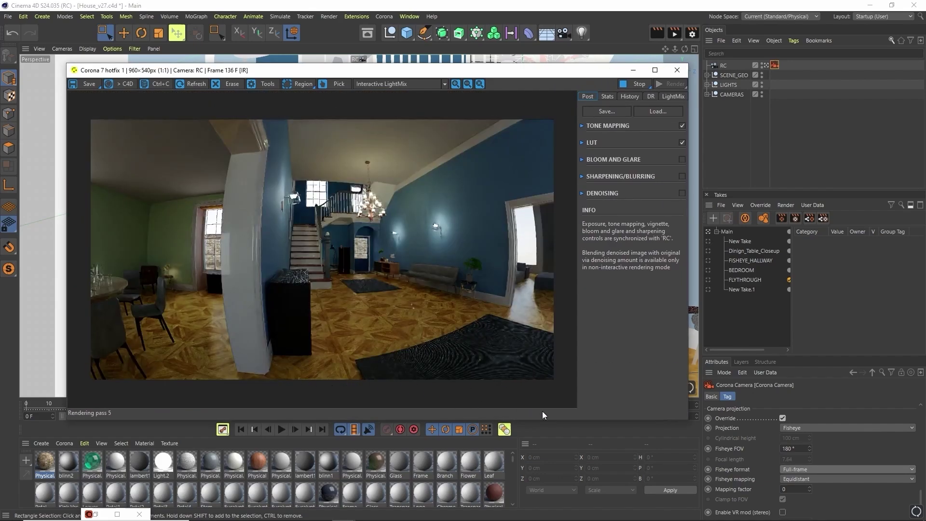
Step: Cycle the fisheye format through Circular, Manual and Full-frame, ending on Manual (focal length 7.64)
{"action": "left_click", "coordinate": [833, 468]}
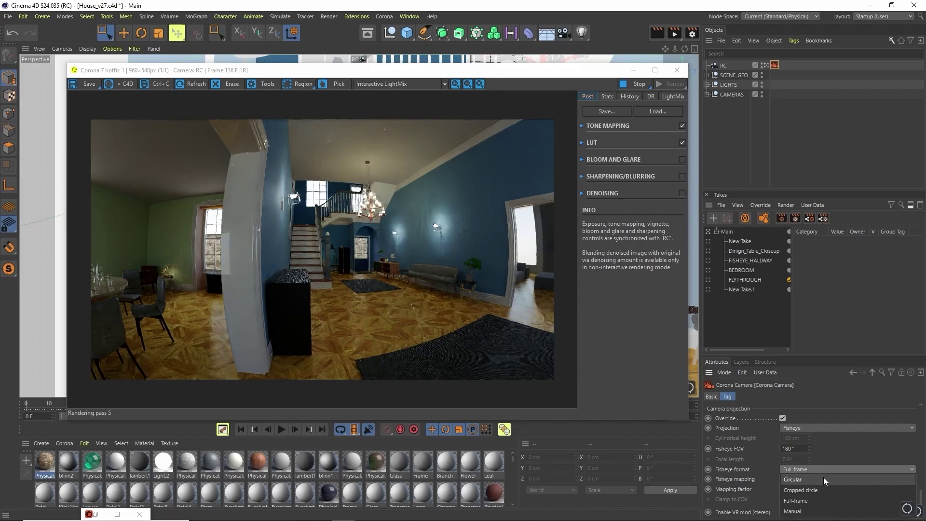
{"action": "left_click", "coordinate": [823, 479]}
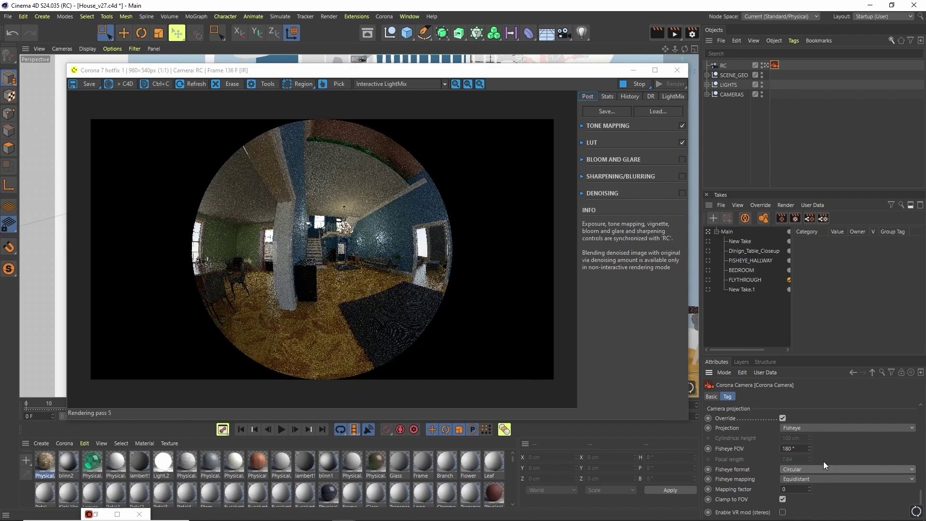
{"action": "left_click", "coordinate": [835, 470]}
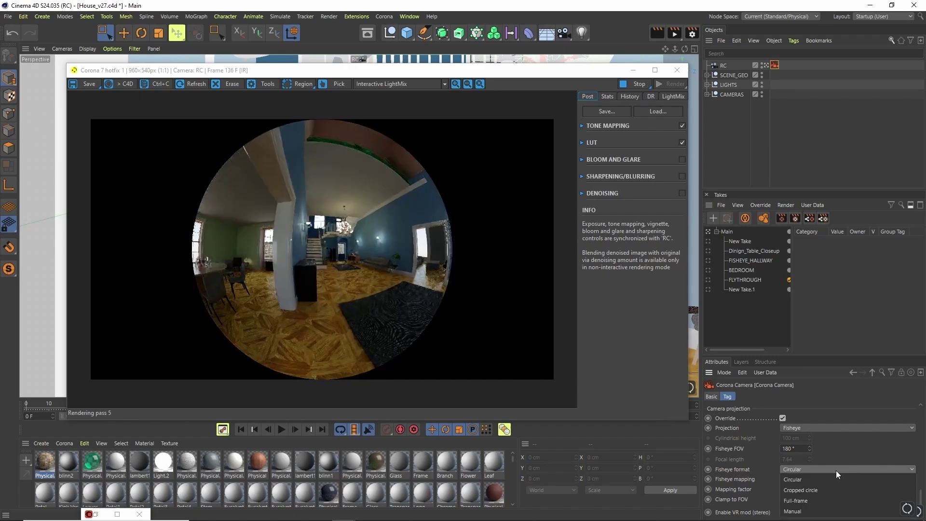
{"action": "left_click", "coordinate": [822, 510]}
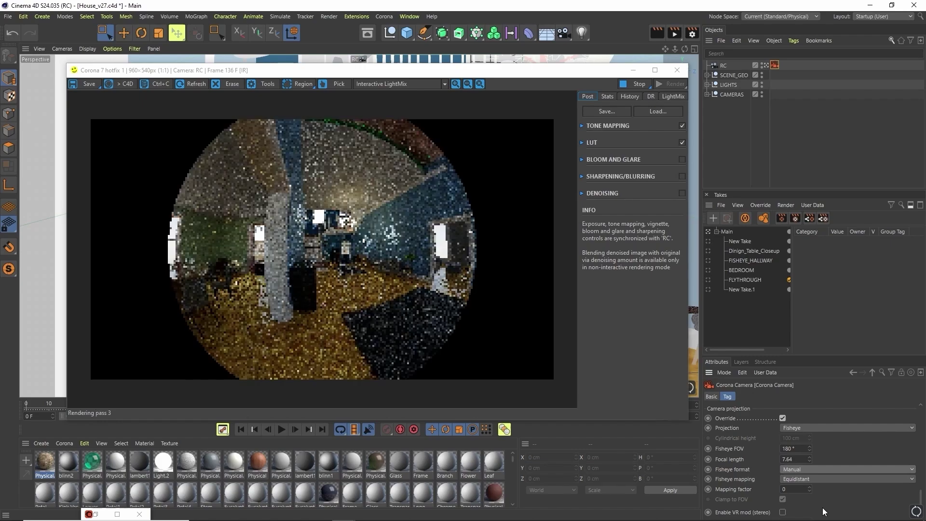
{"action": "left_click", "coordinate": [810, 466]}
{"action": "left_click", "coordinate": [815, 497]}
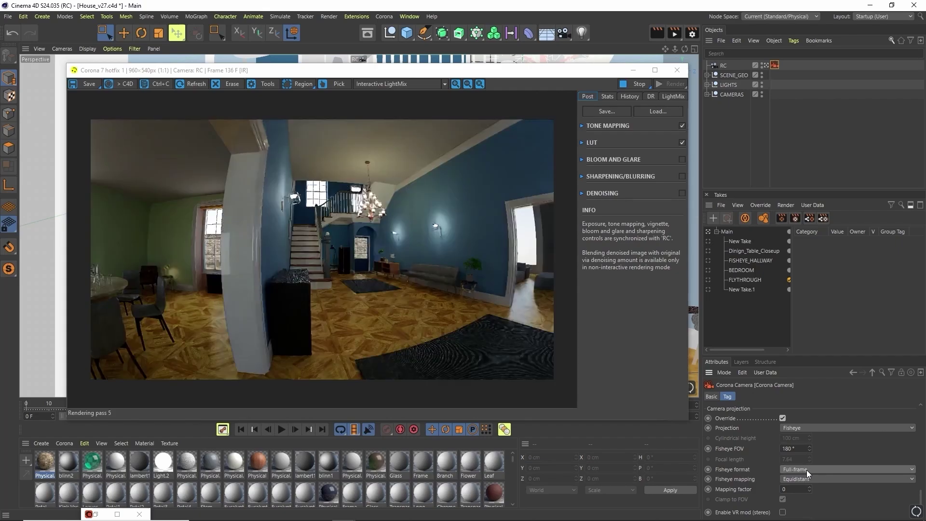
{"action": "left_click", "coordinate": [806, 470]}
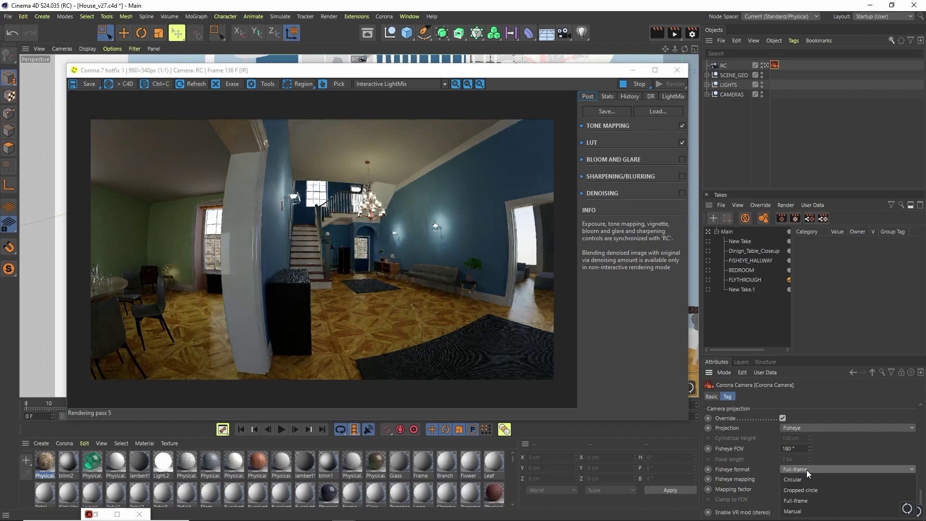
{"action": "left_click", "coordinate": [806, 512]}
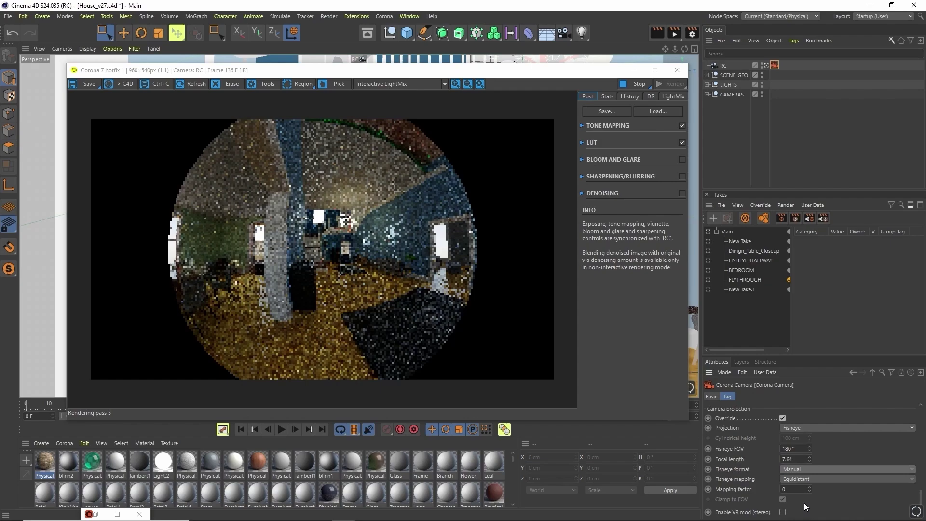
Step: Enter fisheye focal lengths 3, 4, 8 and 12 in turn, finishing at 14
{"action": "double_click", "coordinate": [796, 460]}
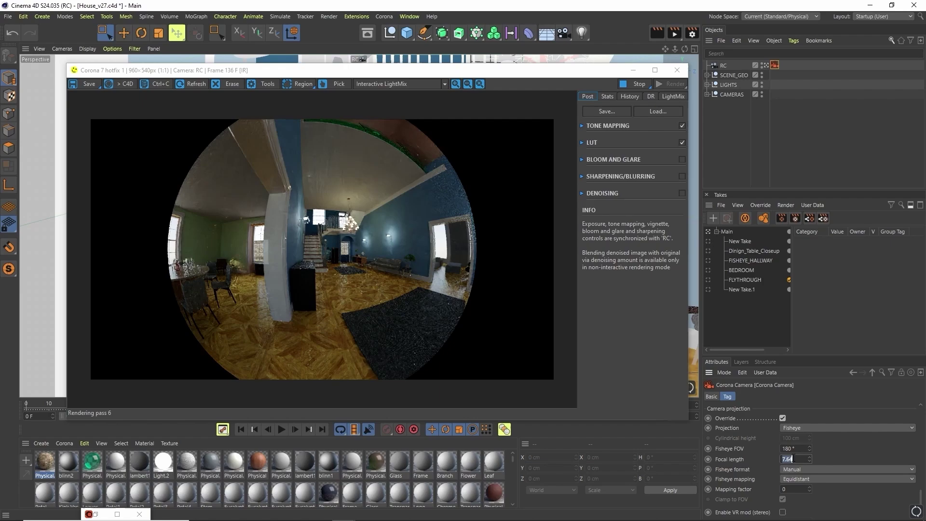
{"action": "type", "text": "3"}
{"action": "key", "text": "Return"}
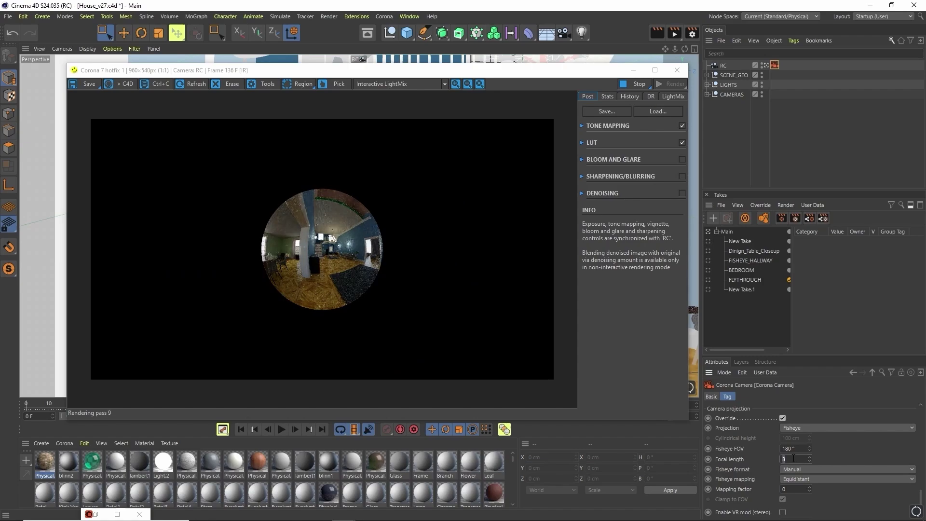
{"action": "type", "text": "4"}
{"action": "key", "text": "Return"}
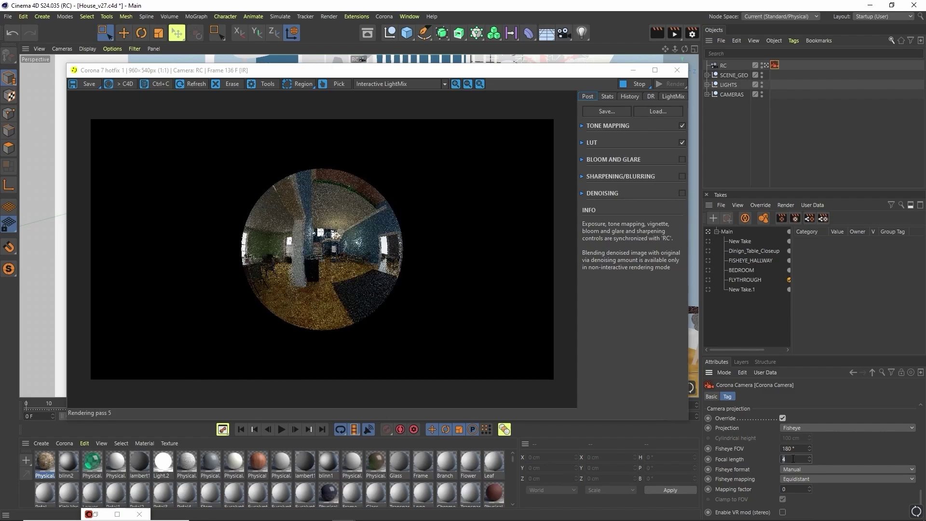
{"action": "type", "text": "8"}
{"action": "key", "text": "Return"}
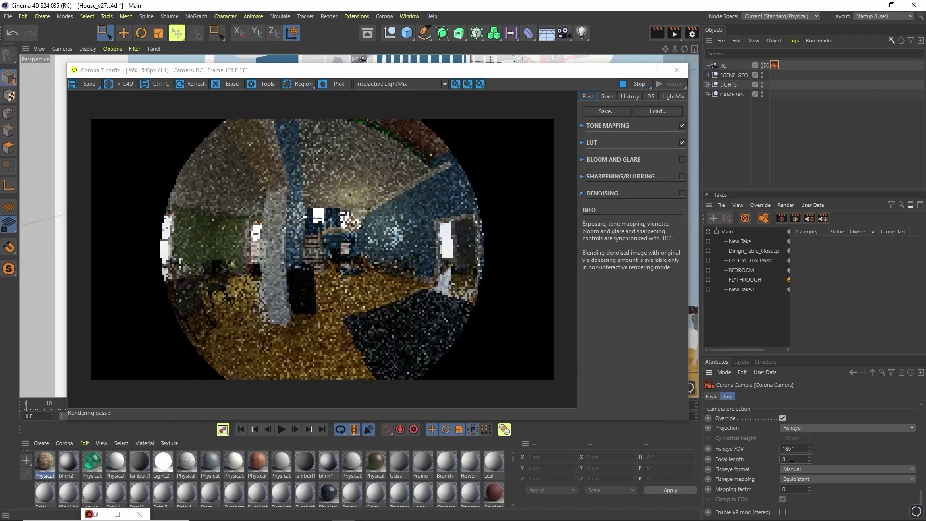
{"action": "type", "text": "12"}
{"action": "key", "text": "Return"}
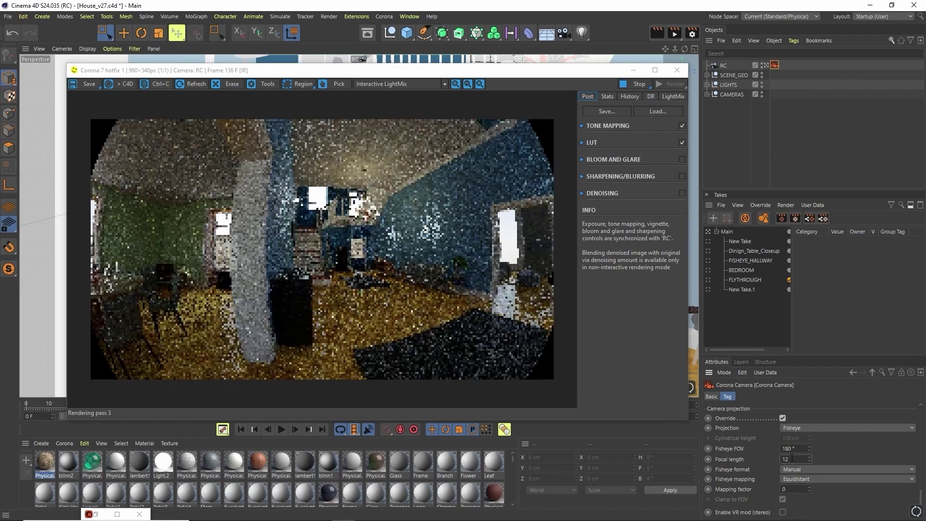
{"action": "double_click", "coordinate": [792, 459]}
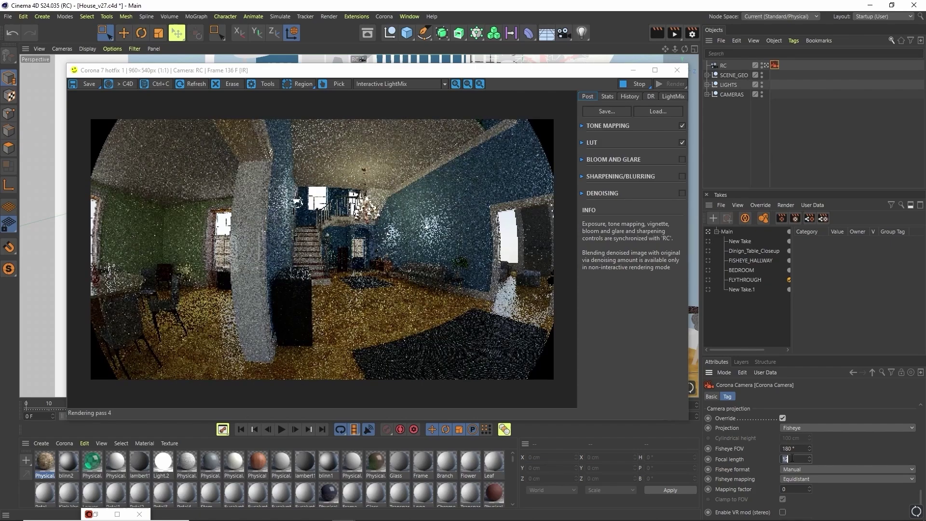
{"action": "type", "text": "14"}
{"action": "key", "text": "Return"}
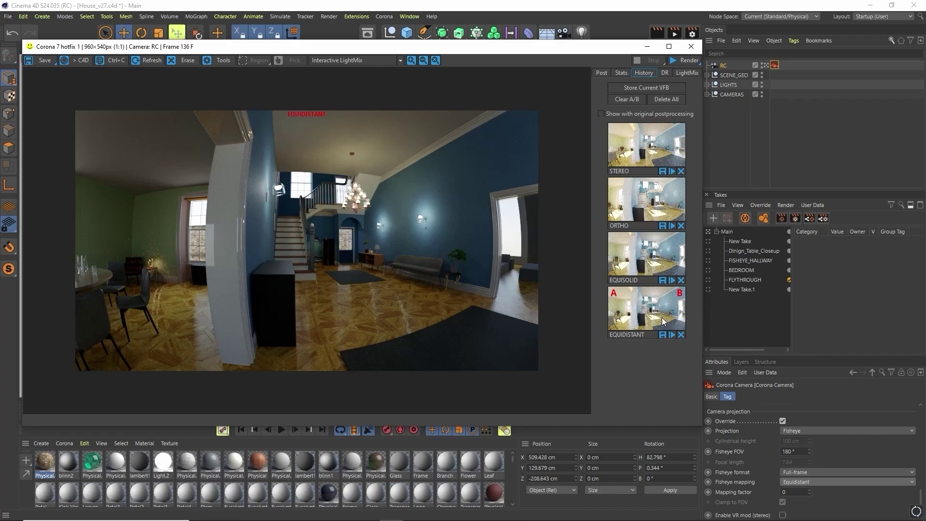
{"action": "key", "text": "alt+Tab"}
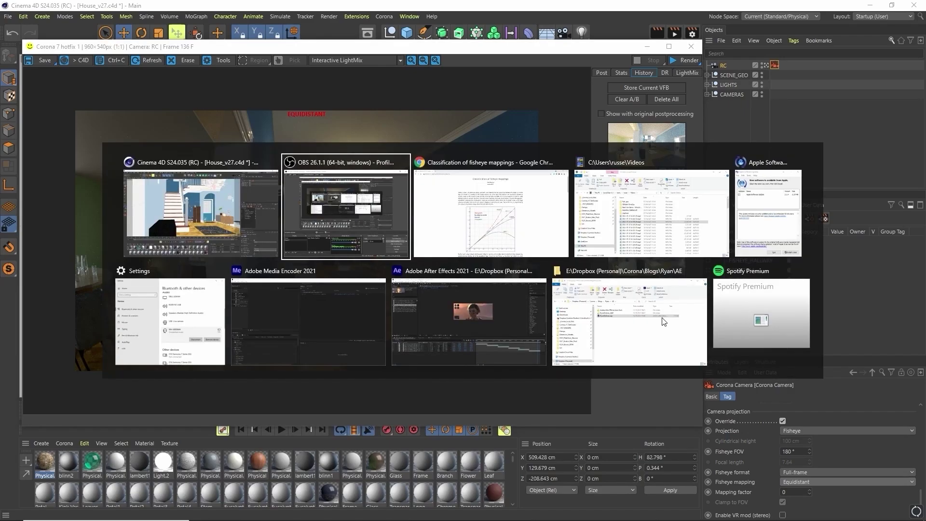
{"action": "key", "text": "alt+Tab"}
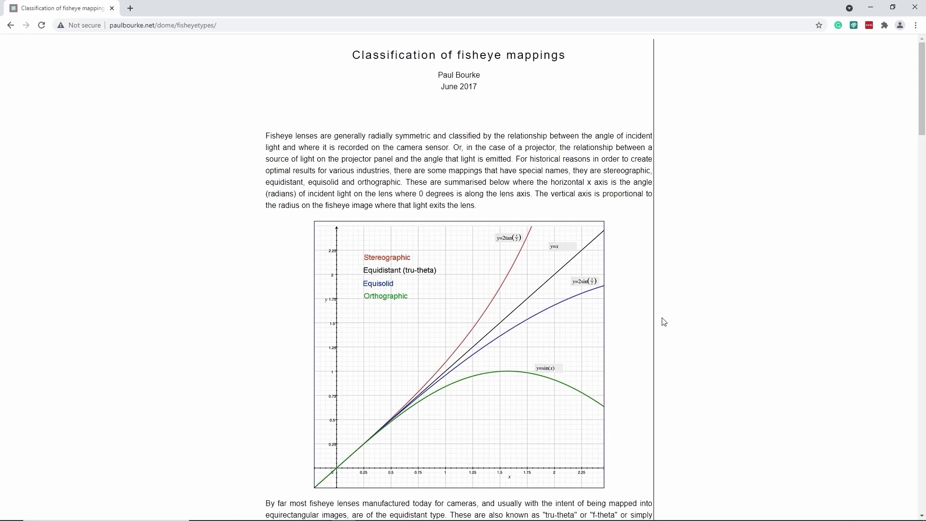
{"action": "scroll", "coordinate": [664, 321], "scroll_direction": "down", "scroll_amount": 14}
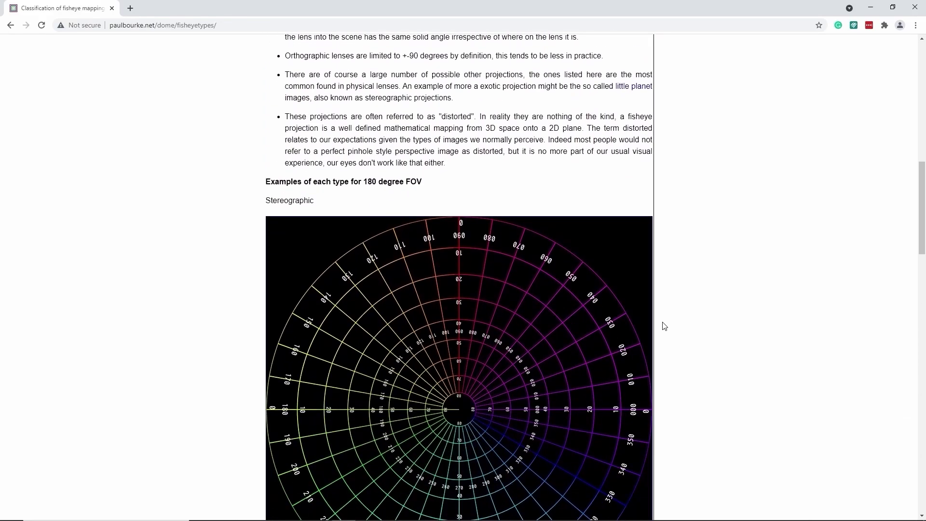
{"action": "scroll", "coordinate": [664, 326], "scroll_direction": "down", "scroll_amount": 2}
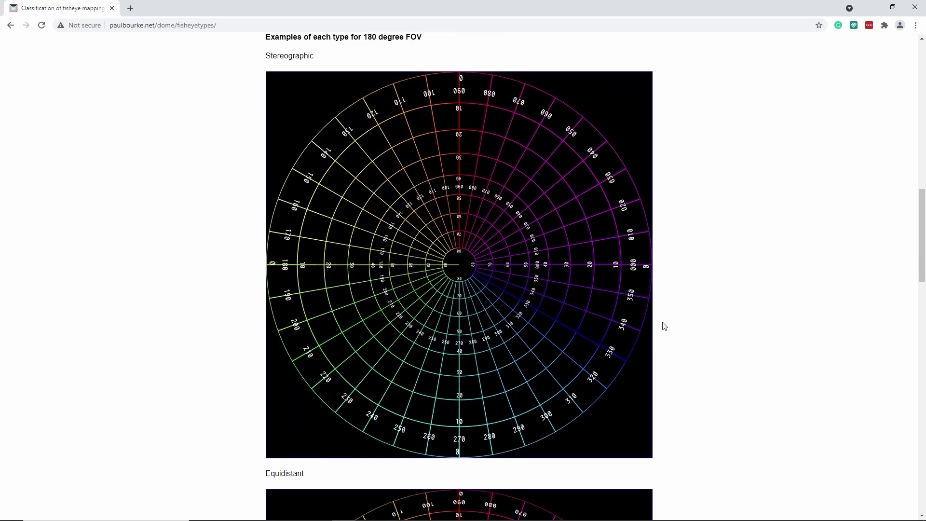
{"action": "key", "text": "alt+Tab"}
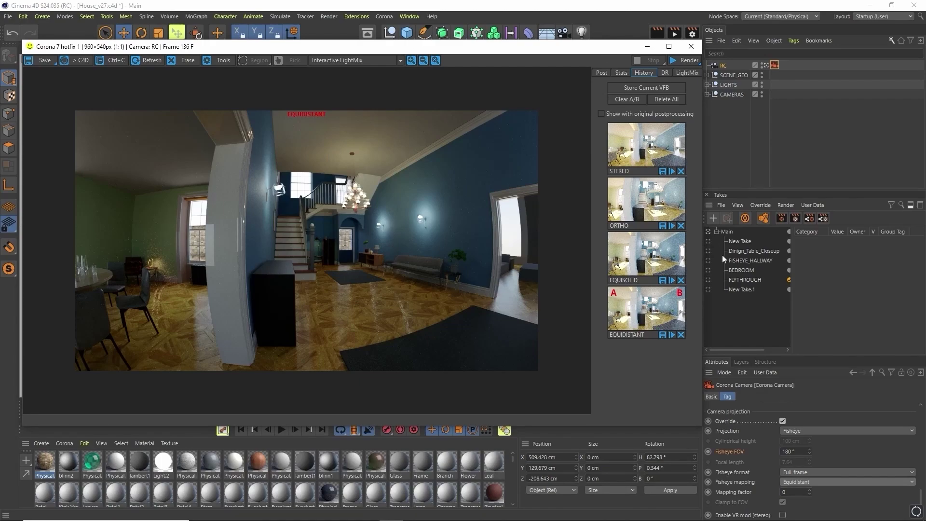
Step: Keep Equidistant at first, then switch RC's fisheye mapping to Equisolid Angle (mapping factor -0.5)
{"action": "left_click", "coordinate": [812, 482]}
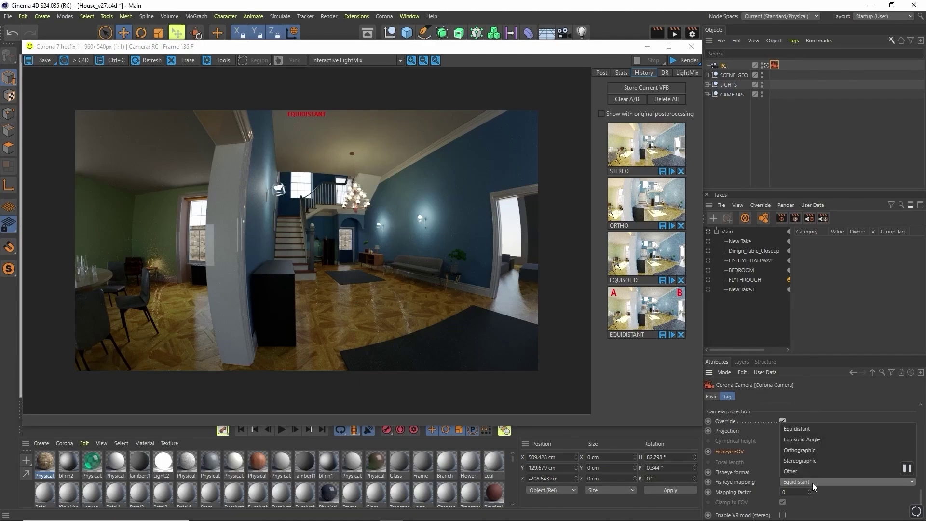
{"action": "left_click", "coordinate": [818, 430]}
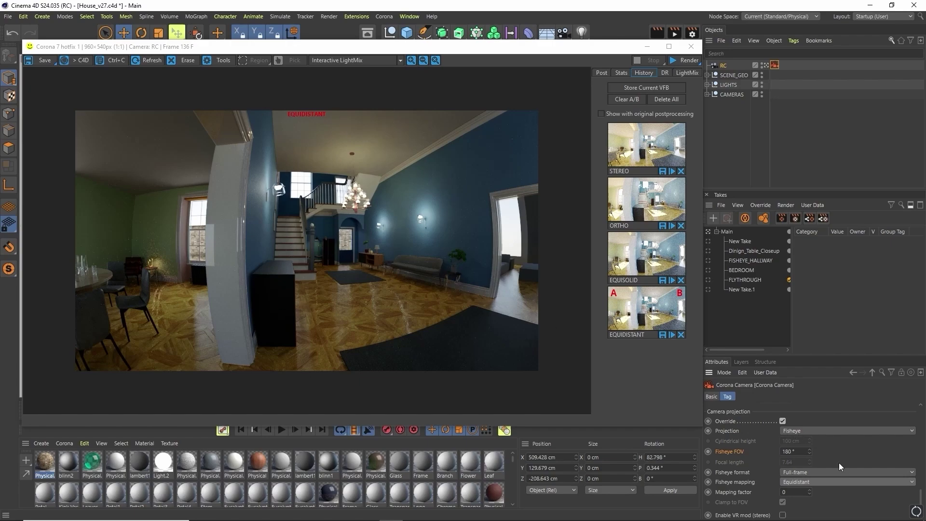
{"action": "left_click", "coordinate": [859, 484]}
{"action": "left_click", "coordinate": [849, 442]}
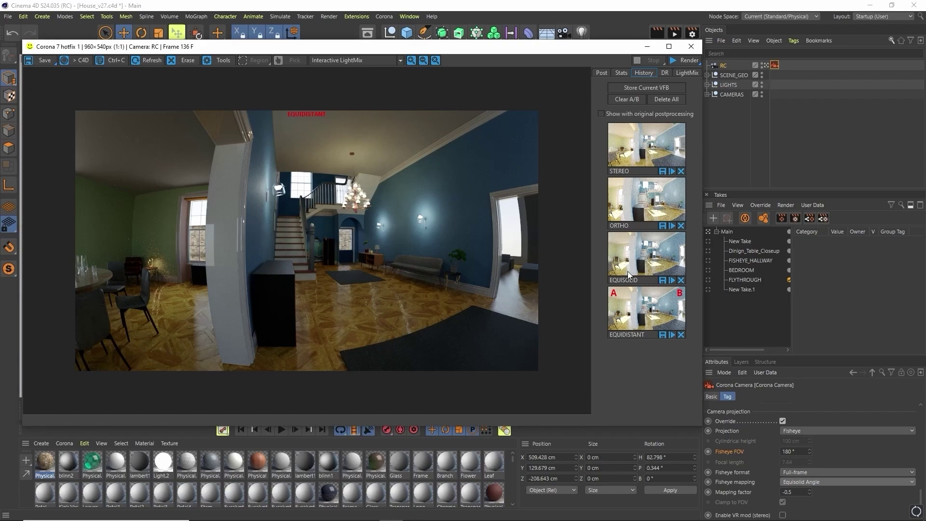
Step: Set the EQUISOLID history render as comparison B and sweep the A/B divider across it
{"action": "right_click", "coordinate": [641, 269]}
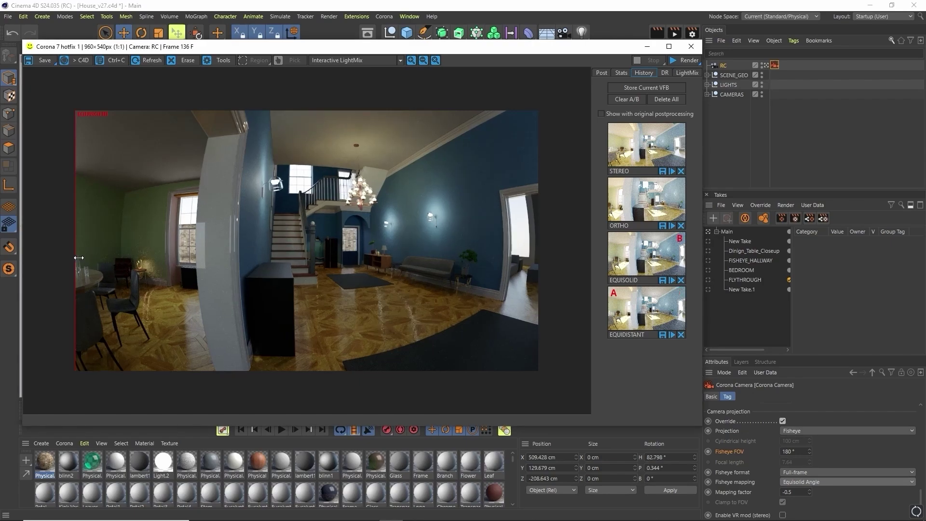
{"action": "mouse_move", "coordinate": [78, 258]}
{"action": "left_mouse_down"}
{"action": "mouse_move", "coordinate": [599, 213]}
{"action": "mouse_move", "coordinate": [321, 228]}
{"action": "mouse_move", "coordinate": [222, 242]}
{"action": "mouse_move", "coordinate": [409, 241]}
{"action": "mouse_move", "coordinate": [270, 244]}
{"action": "mouse_move", "coordinate": [64, 268]}
{"action": "left_mouse_up"}
{"action": "left_click_drag", "start_coordinate": [74, 302], "coordinate": [34, 299]}
Step: Set the ORTHO render as comparison B and split the view with EQUIDISTANT on the left
{"action": "right_click", "coordinate": [650, 200]}
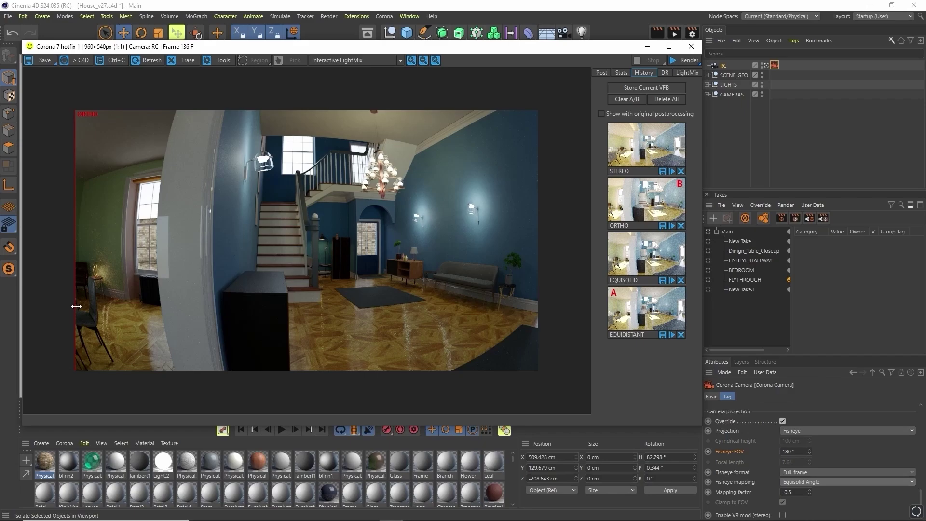
{"action": "left_click_drag", "start_coordinate": [77, 306], "coordinate": [21, 300]}
{"action": "left_click_drag", "start_coordinate": [71, 293], "coordinate": [39, 292]}
Step: Set STEREO as B, change the mapping to Stereographic, then compare ORTHO as A against it
{"action": "left_click", "coordinate": [633, 144]}
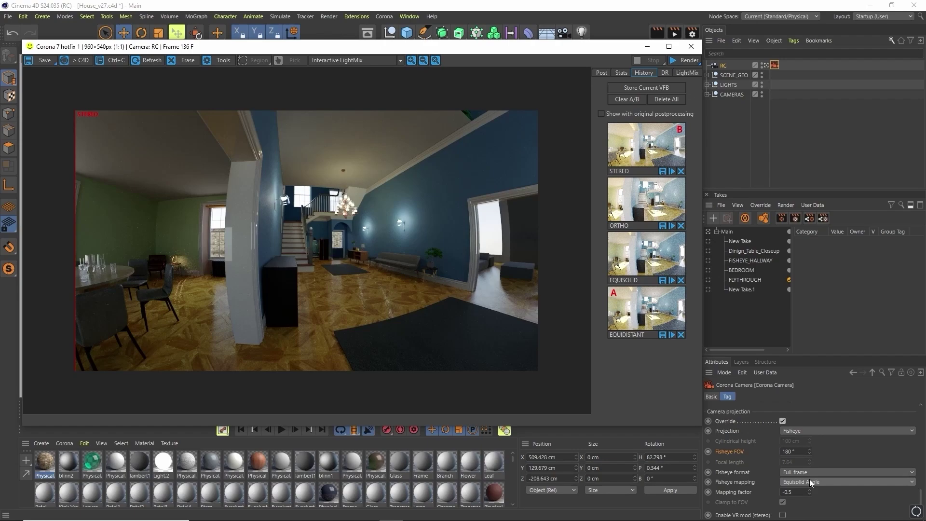
{"action": "left_click", "coordinate": [810, 479]}
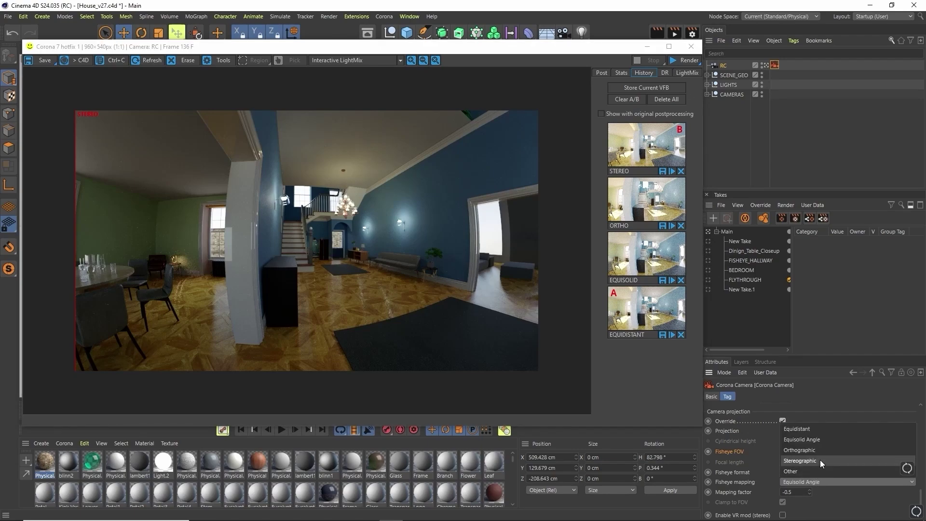
{"action": "left_click", "coordinate": [819, 459]}
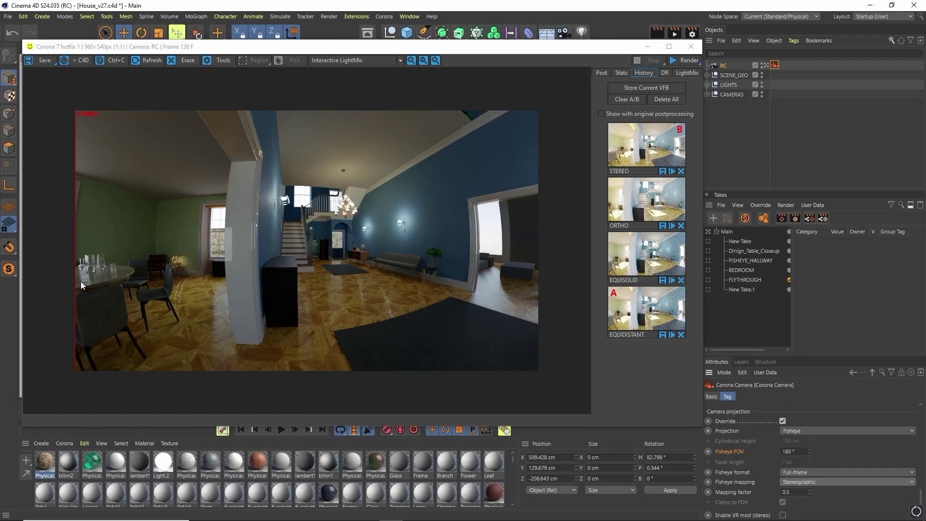
{"action": "left_click_drag", "start_coordinate": [76, 279], "coordinate": [24, 280]}
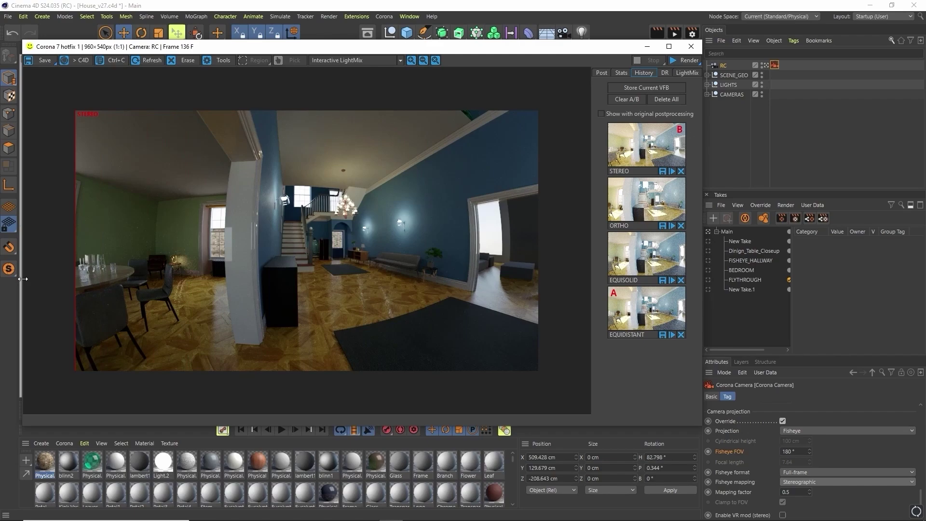
{"action": "left_click", "coordinate": [650, 213]}
{"action": "left_click_drag", "start_coordinate": [83, 306], "coordinate": [34, 296]}
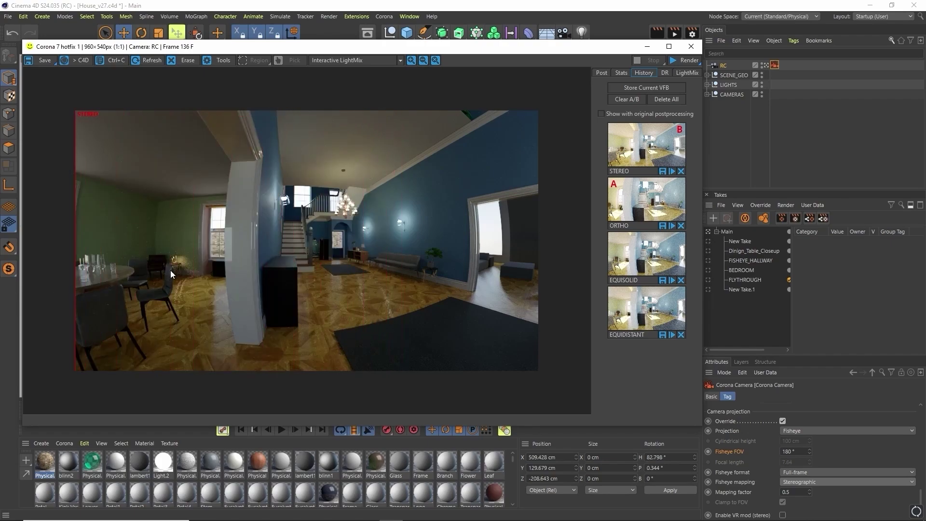